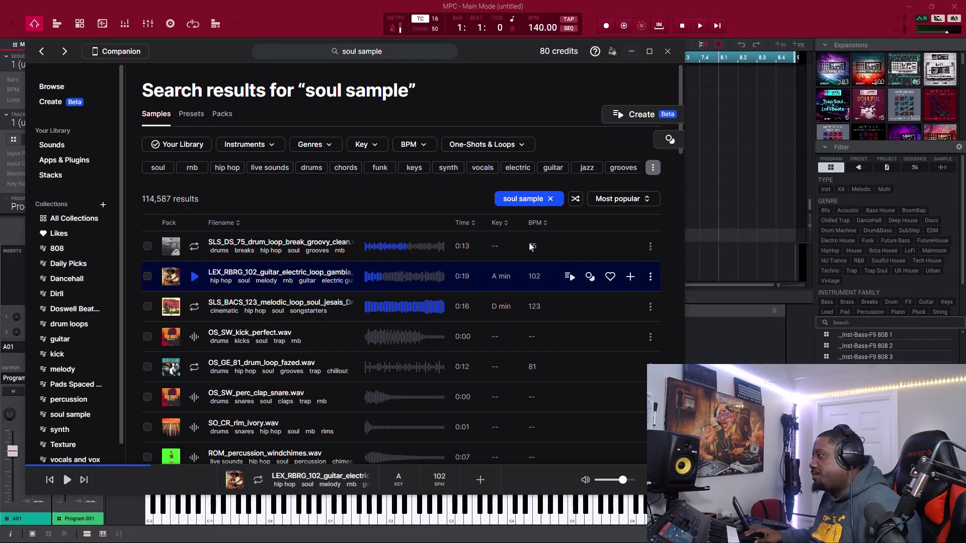
Step: Audition the first three soul sample search results: the groovy drum loop, the electric guitar loop and the melodic soul loop
click(194, 247)
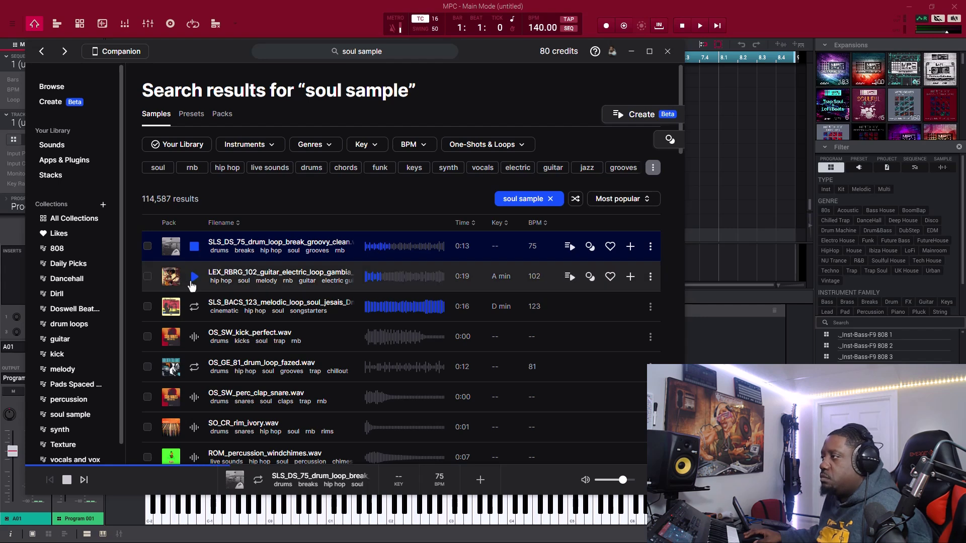
click(192, 283)
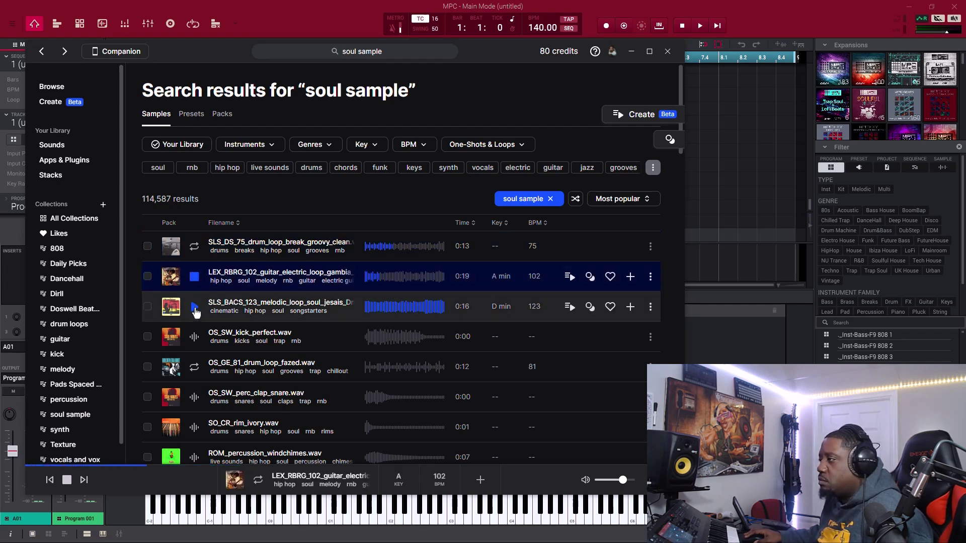
click(194, 307)
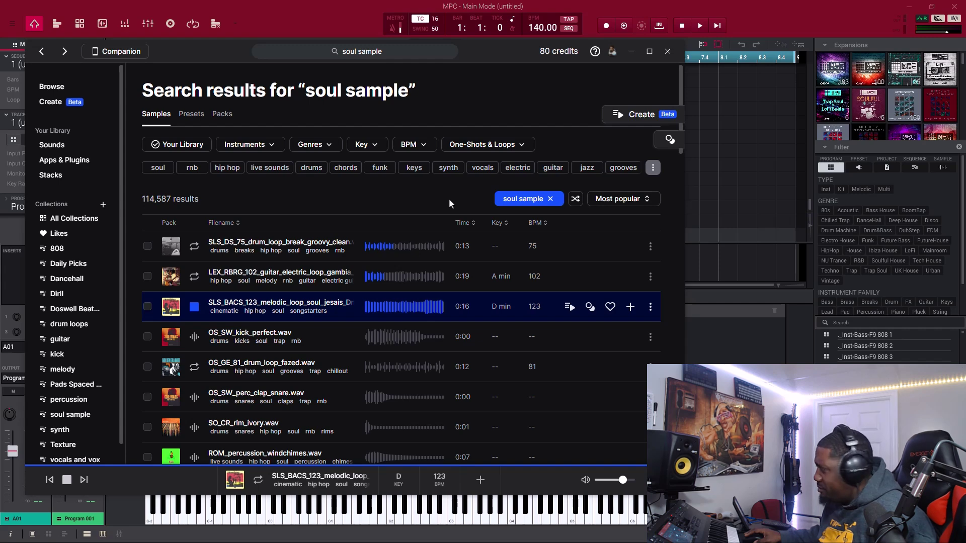
Step: Like SLS_BACS_123_melodic_loop_soul_jesais_Dmin.wav, add it to the library and bring it into the MPC project's samples
click(611, 308)
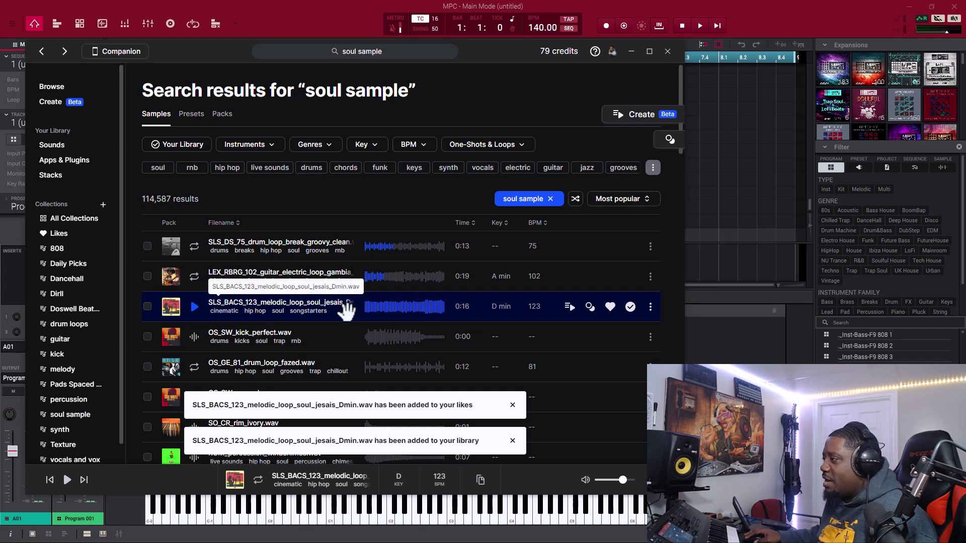
drag(719, 364, 720, 365)
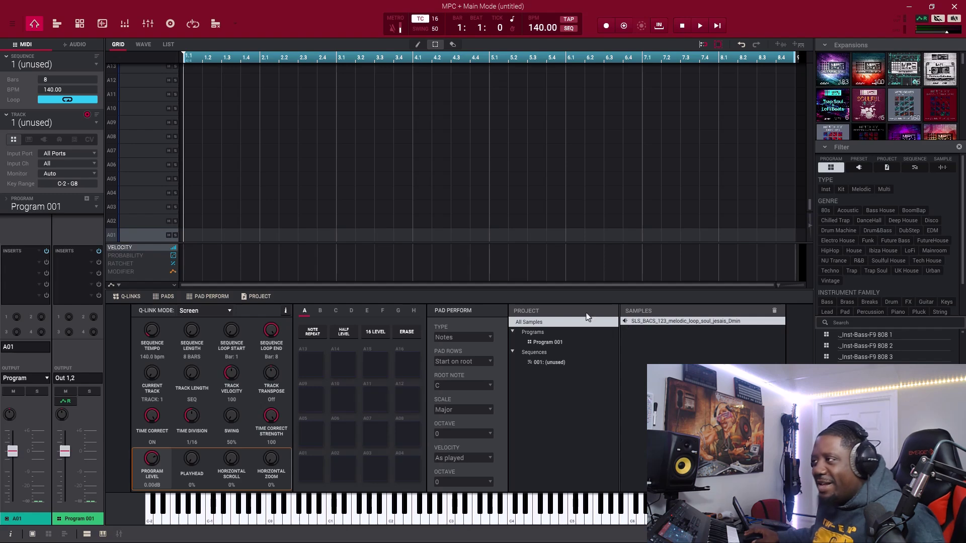
Step: Change the track to a plugin track and load the FL Studio VSTi instrument on it
click(44, 140)
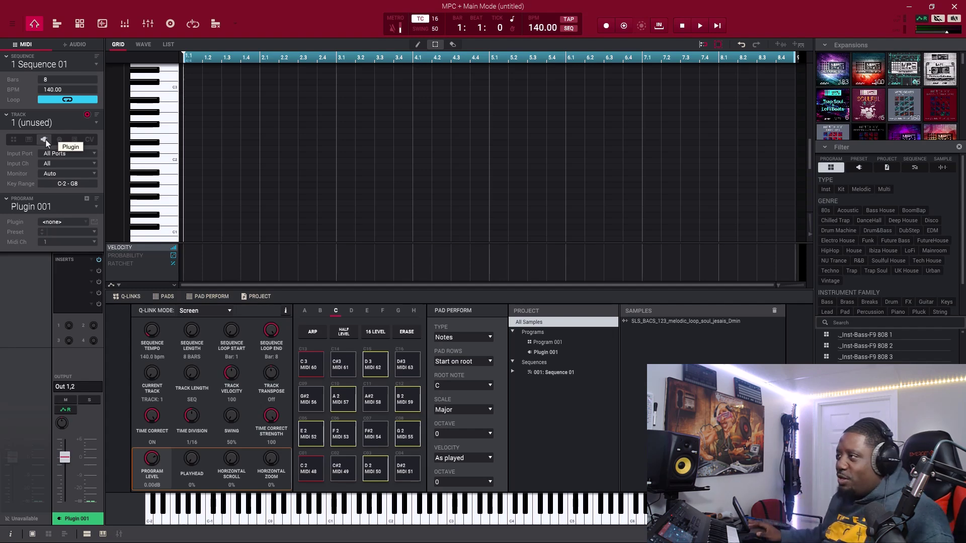
click(88, 222)
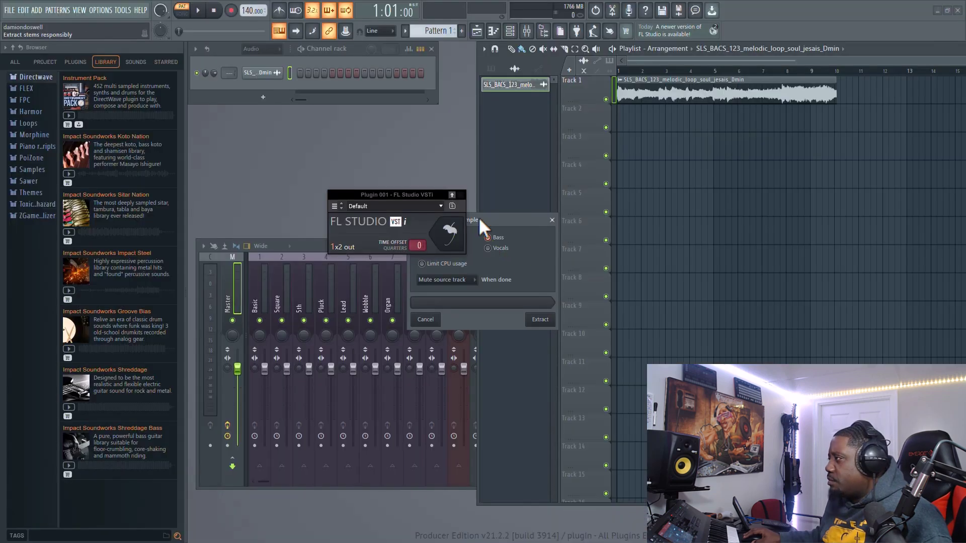
Step: Extract the drums, bass, instruments and vocals stems from the melodic loop, muting the source track when done
click(478, 216)
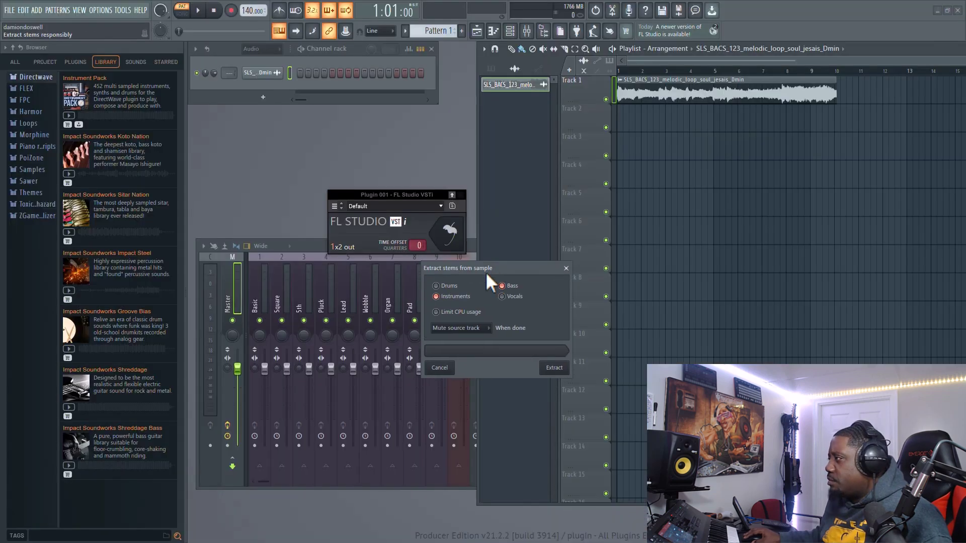
click(411, 299)
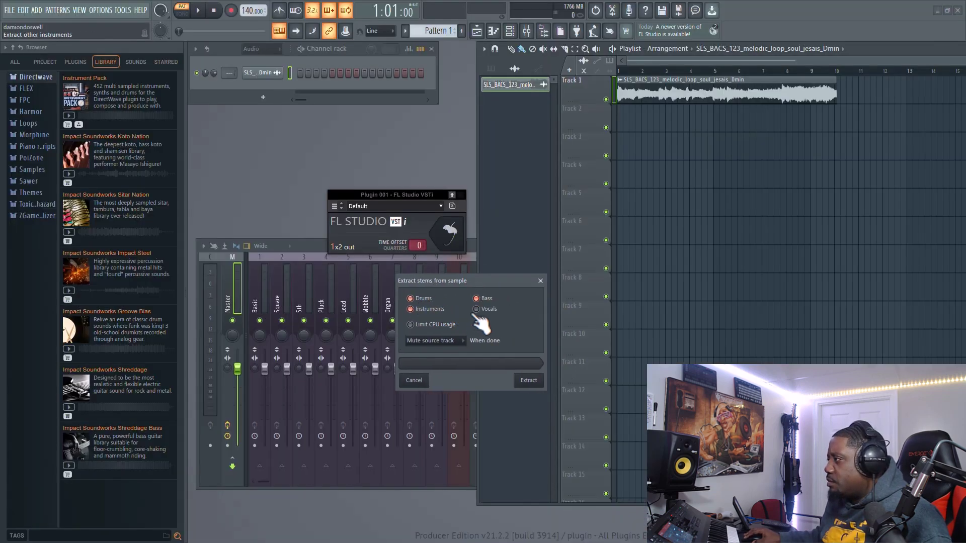
click(476, 310)
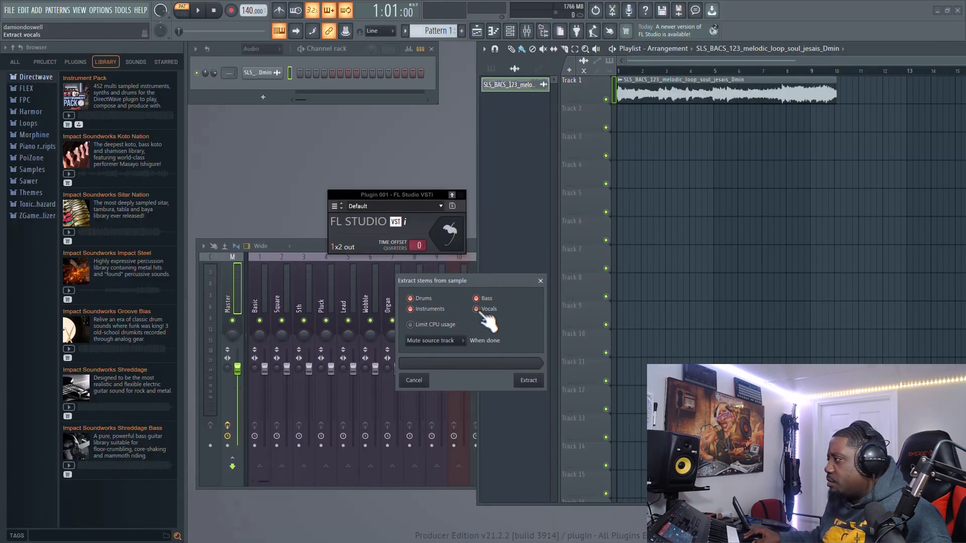
click(529, 381)
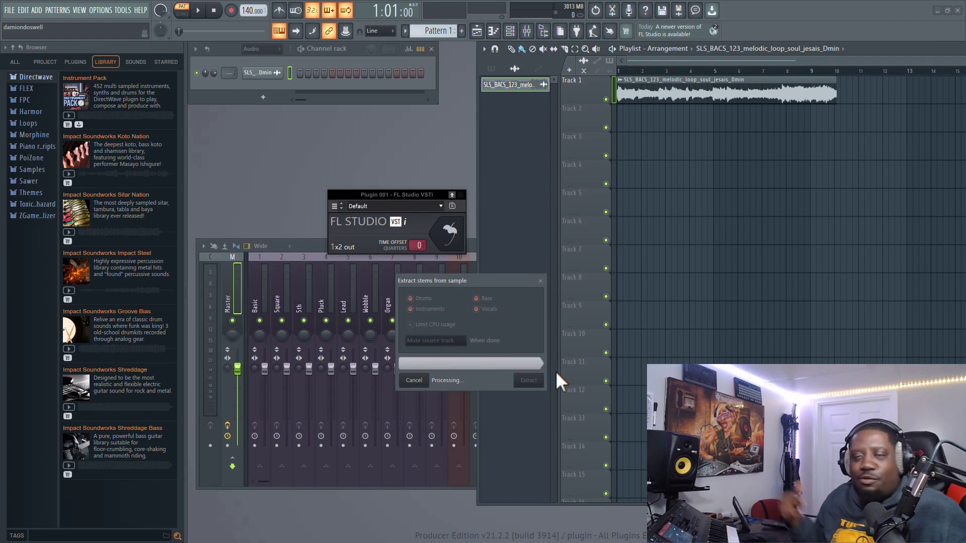
click(673, 254)
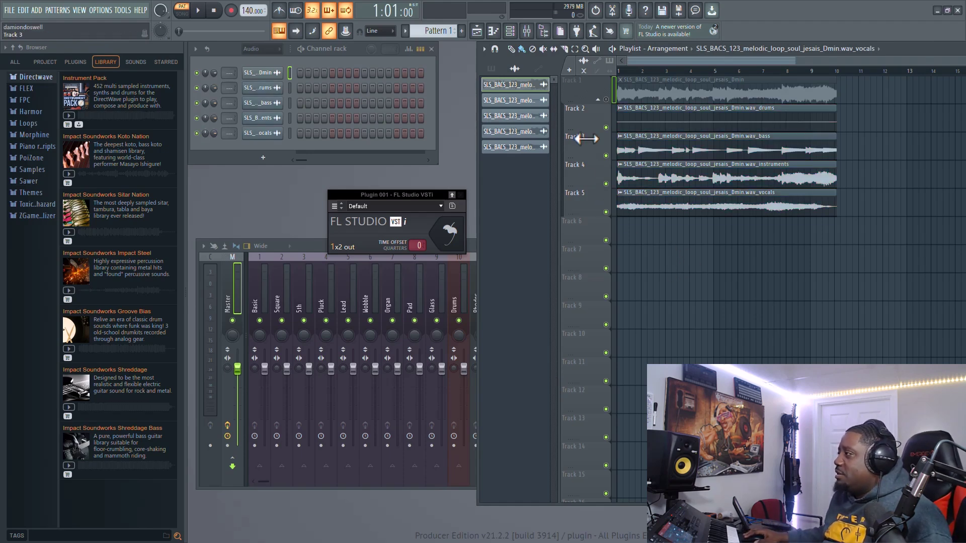
Step: Mute the drums, instruments and vocals tracks so that only the bass stem stays active
click(658, 139)
click(606, 156)
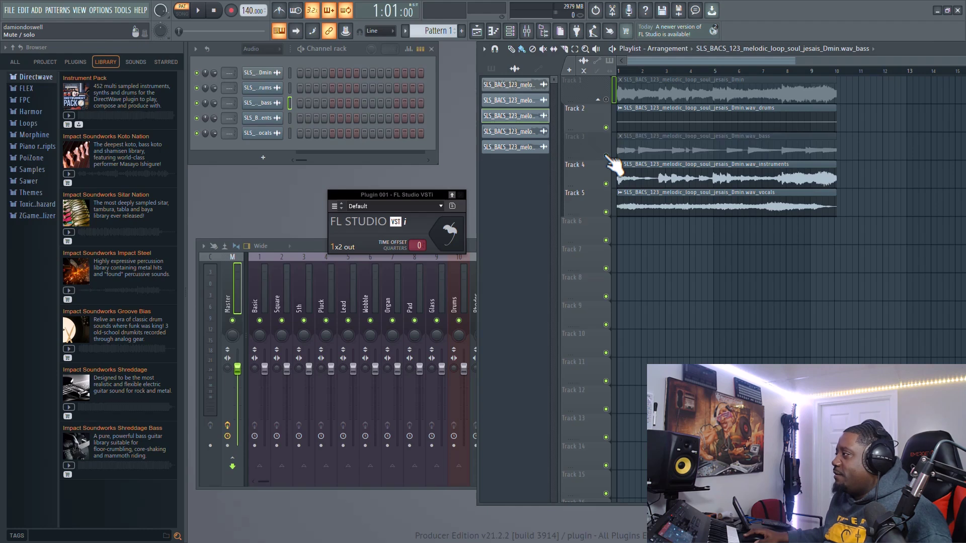
click(606, 156)
click(607, 128)
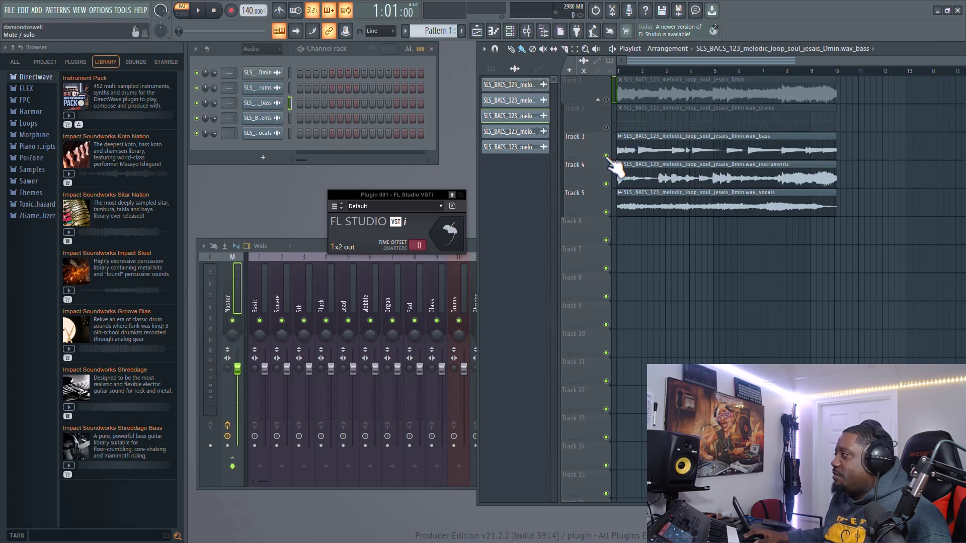
click(606, 184)
click(607, 212)
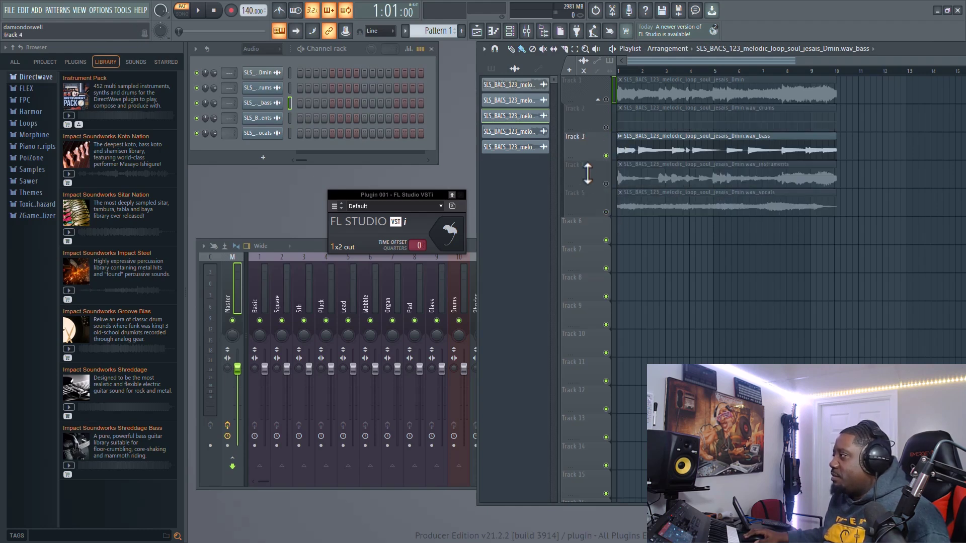
Step: Switch playback to song mode, listen to the bass stem, mute its track and stop playback
click(198, 10)
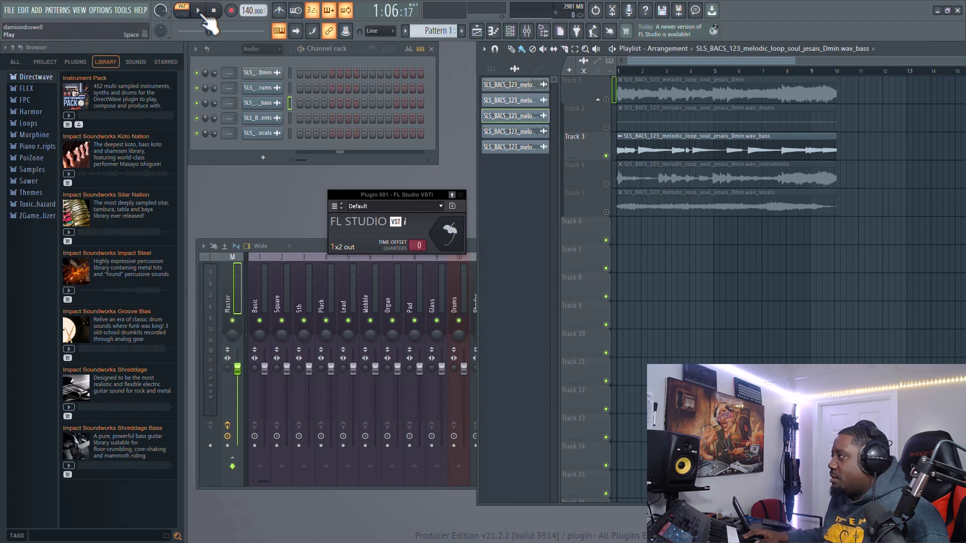
click(182, 13)
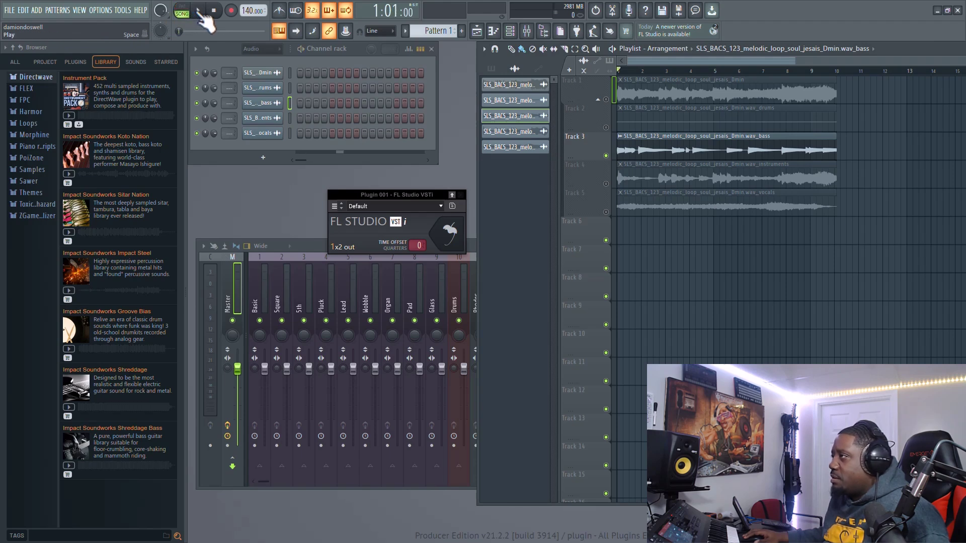
click(199, 10)
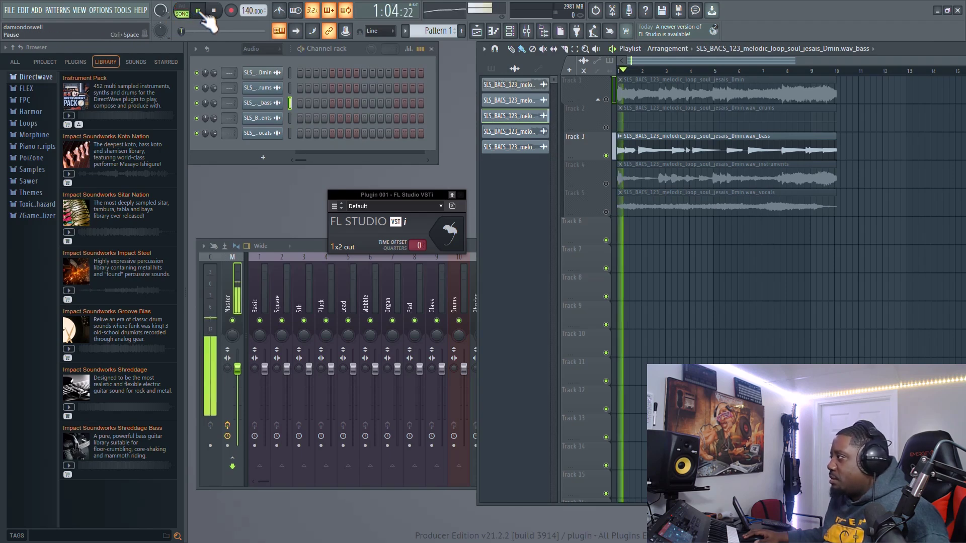
right_click(607, 157)
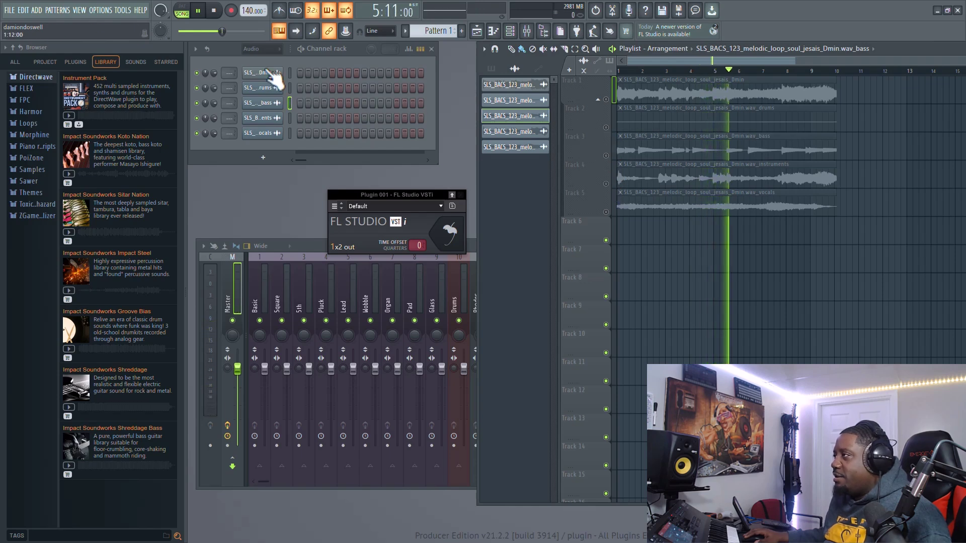
key(space)
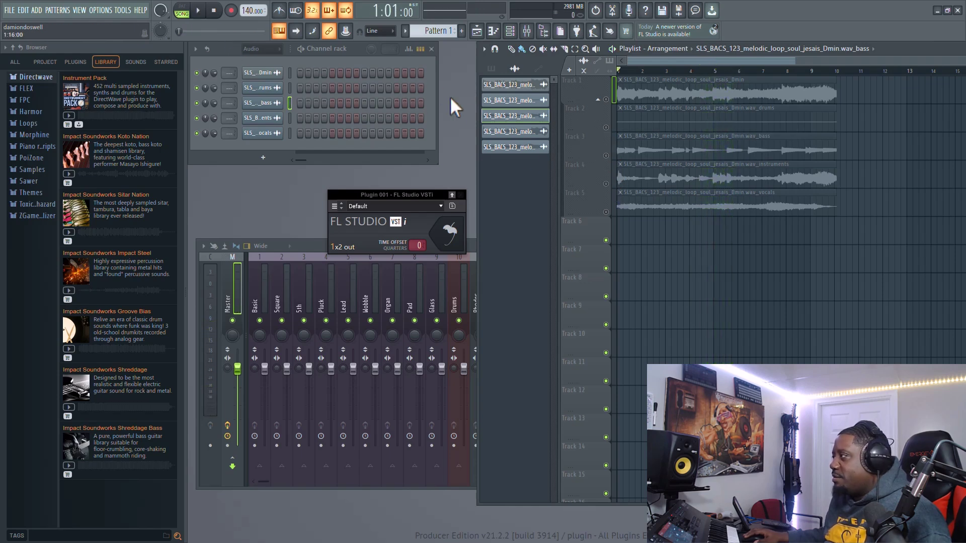
Step: Listen to the instruments stem alone and then the vocals stem alone
click(606, 183)
key(space)
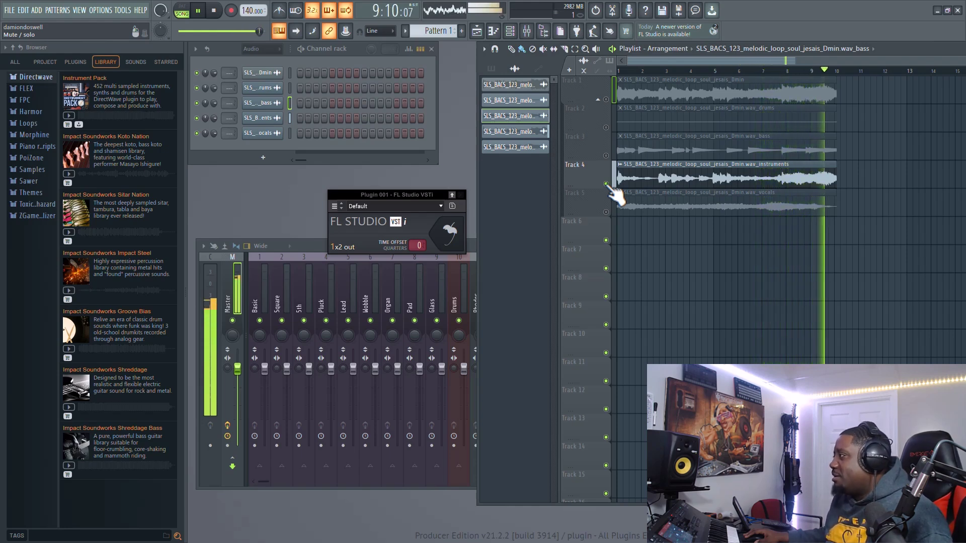
key(space)
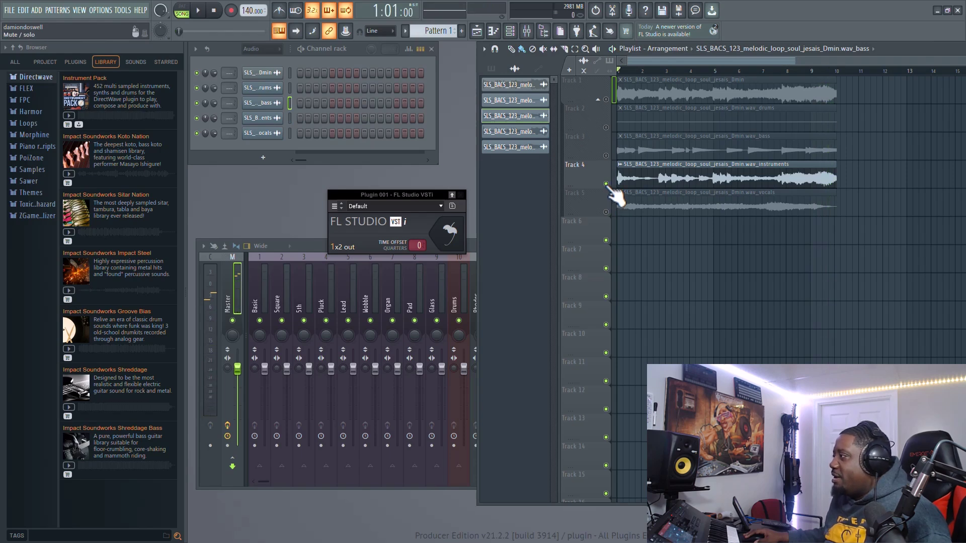
key(space)
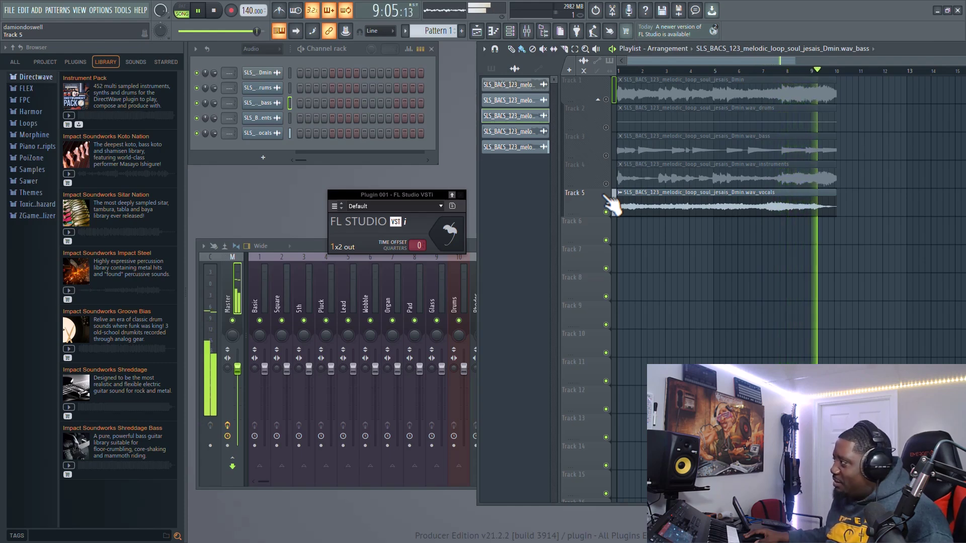
key(space)
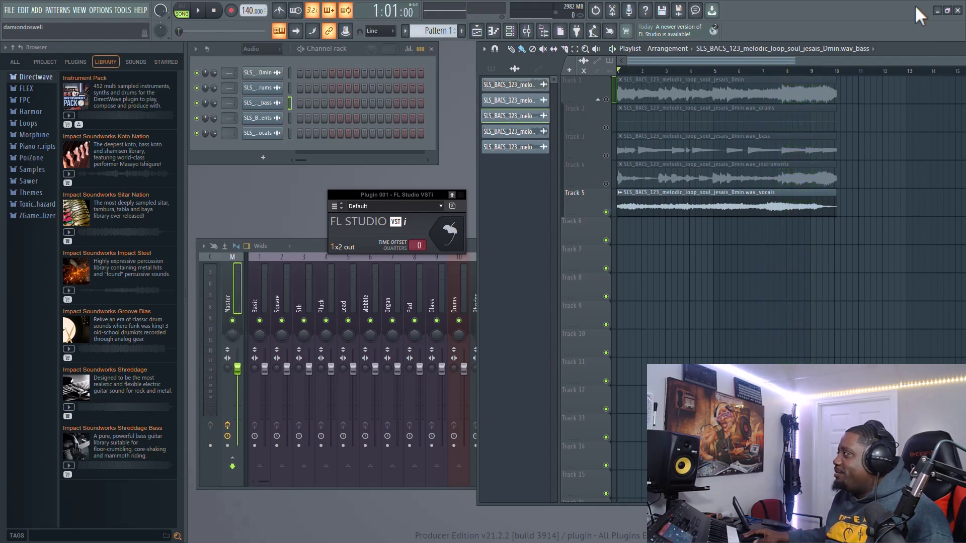
Step: Restore the FL Studio window to a smaller size beside the MPC samples list and close the sample browser window
click(947, 10)
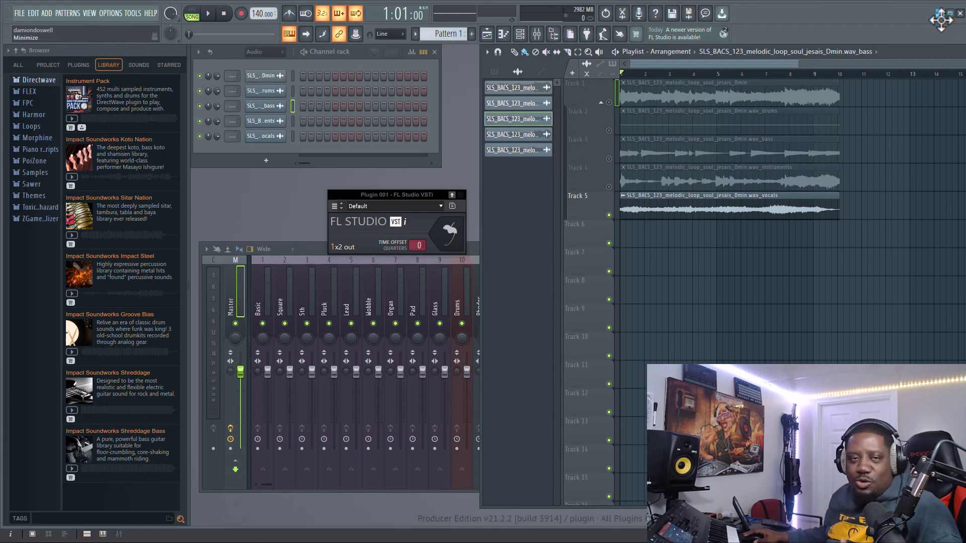
drag(873, 8, 529, 27)
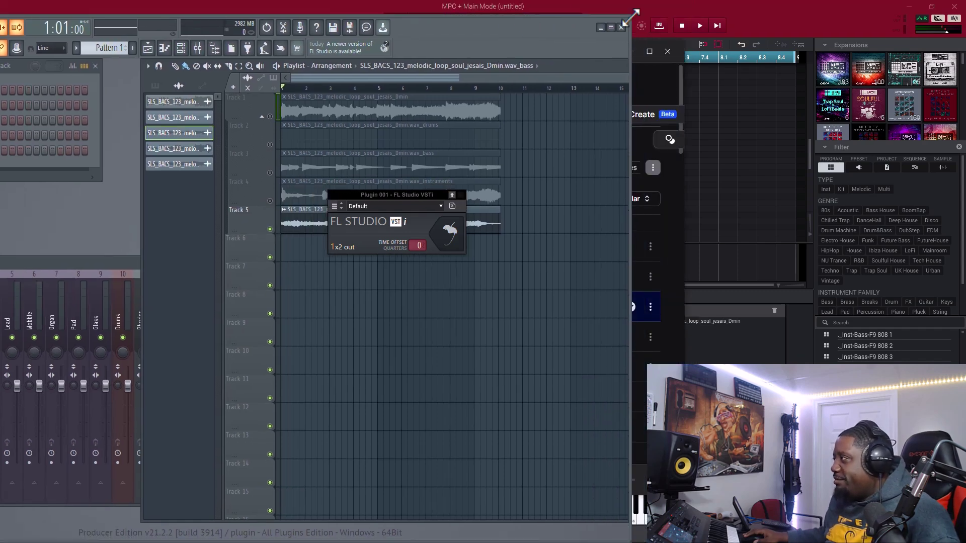
click(668, 51)
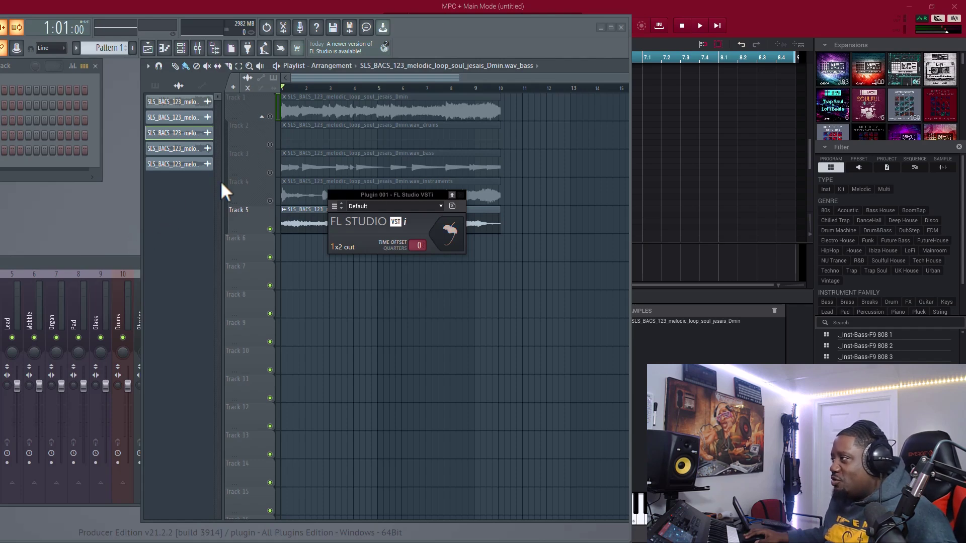
Step: Unmute the bass and instruments tracks and close the small plugin wrapper window covering the playlist
click(270, 172)
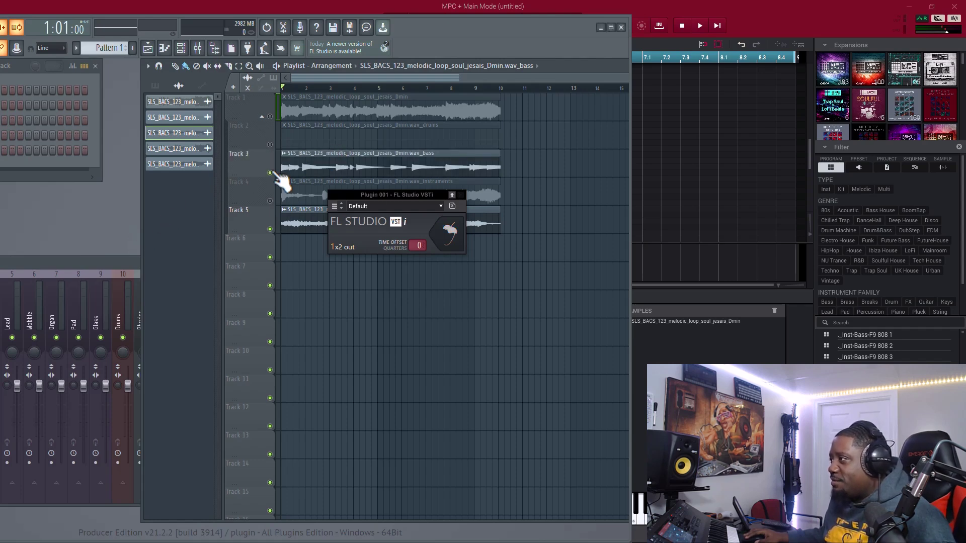
click(270, 201)
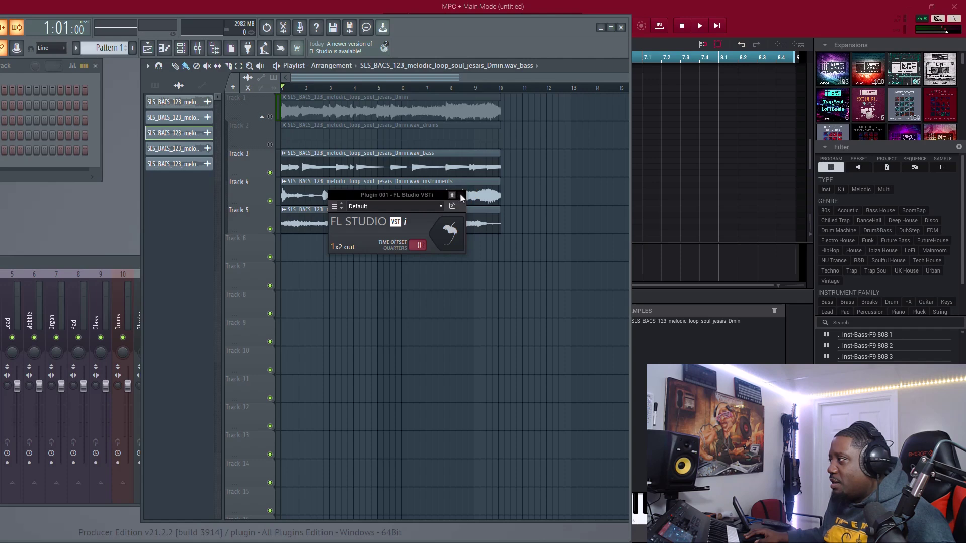
click(461, 195)
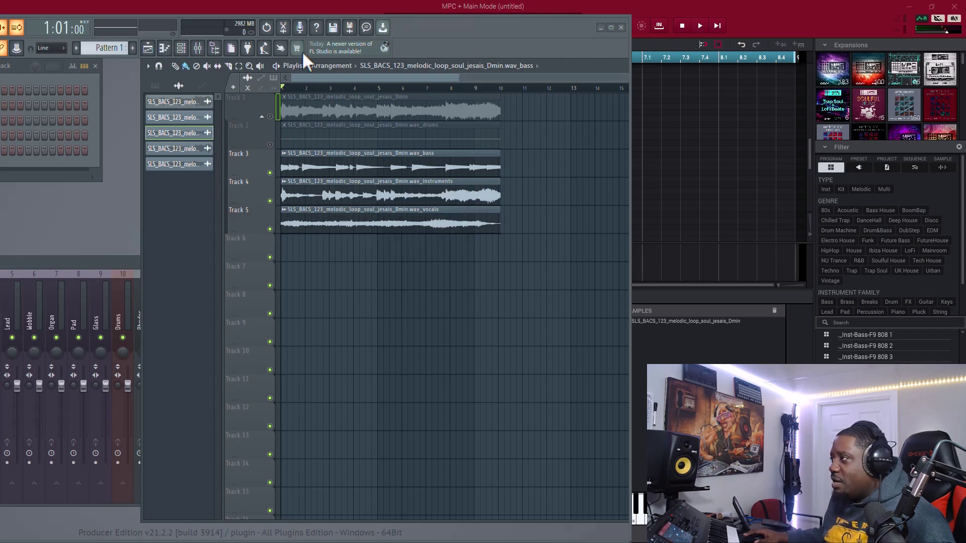
Step: Copy the bass stem from the FL Studio clip picker into the MPC project's samples
click(185, 147)
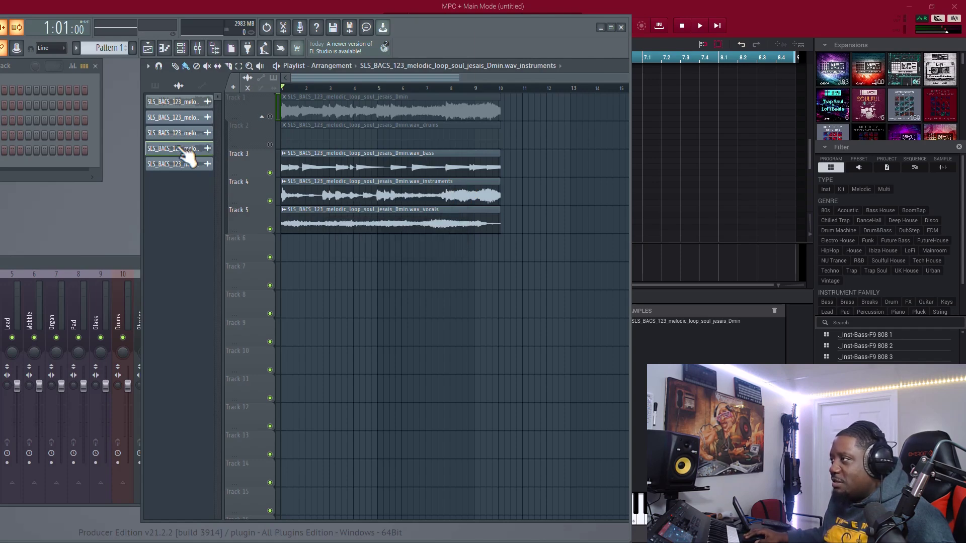
click(183, 135)
drag(187, 142, 680, 359)
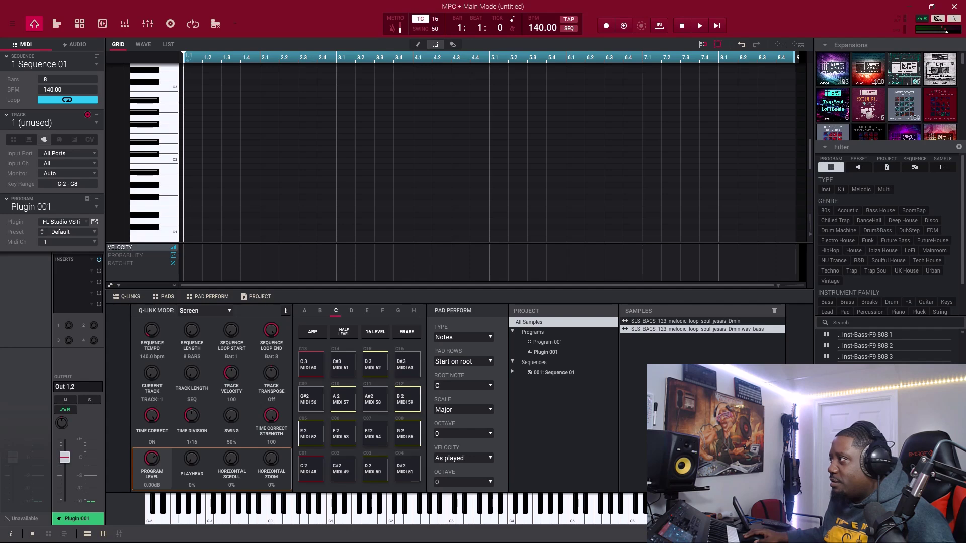
Step: Switch back to FL Studio and copy the instruments stem from its clip picker into the MPC project's samples
key(alt+Tab)
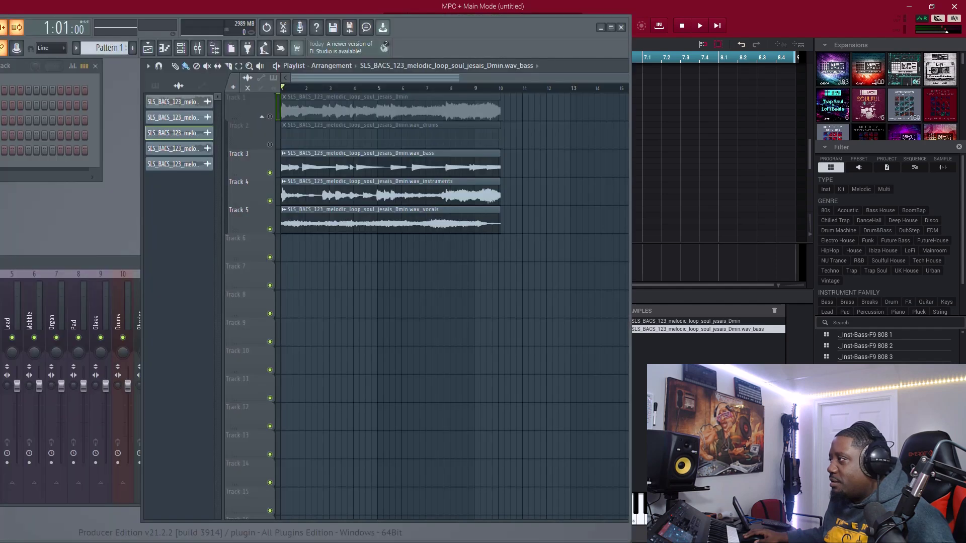
drag(193, 164, 184, 188)
click(198, 150)
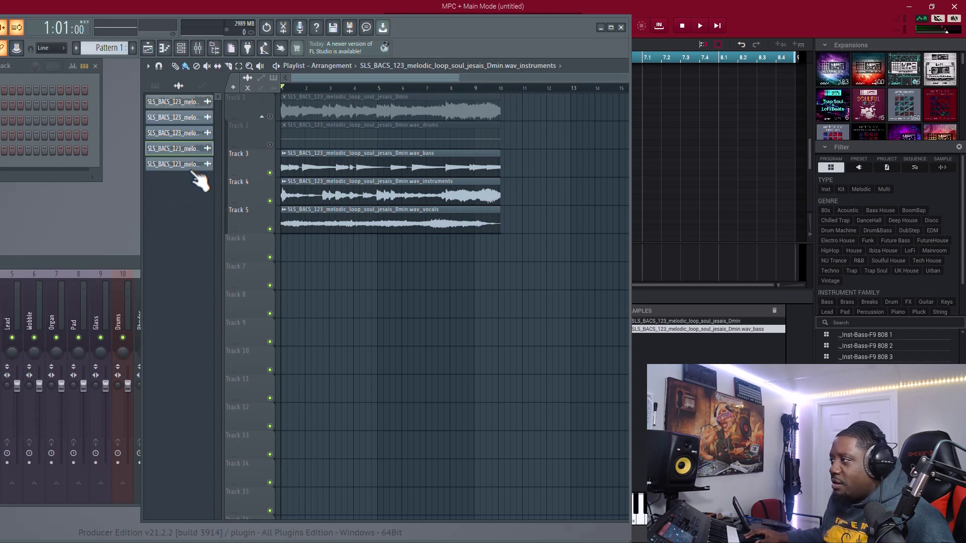
click(203, 164)
drag(205, 162, 680, 363)
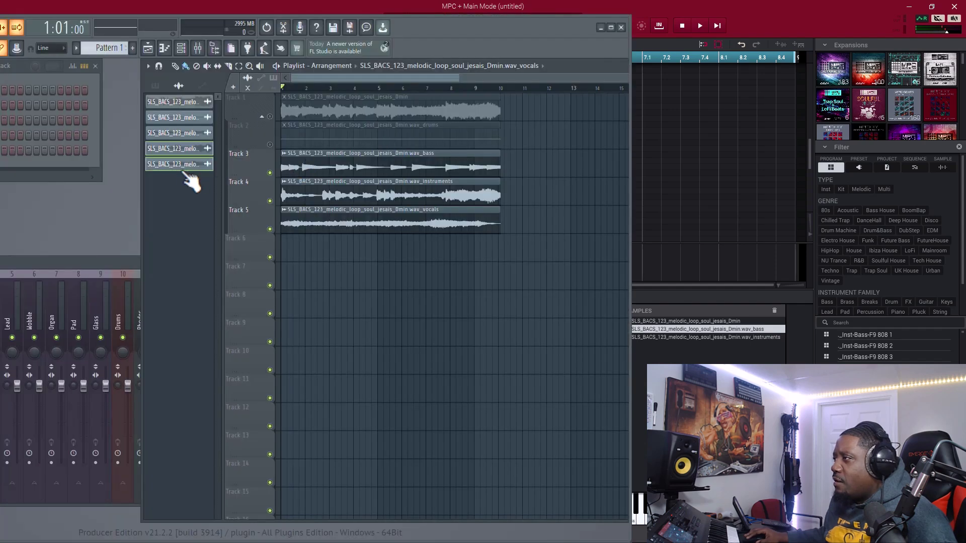
Step: Close the vocals clip's settings and copy the vocals stem from the FL Studio clip picker into the MPC project's samples
click(191, 166)
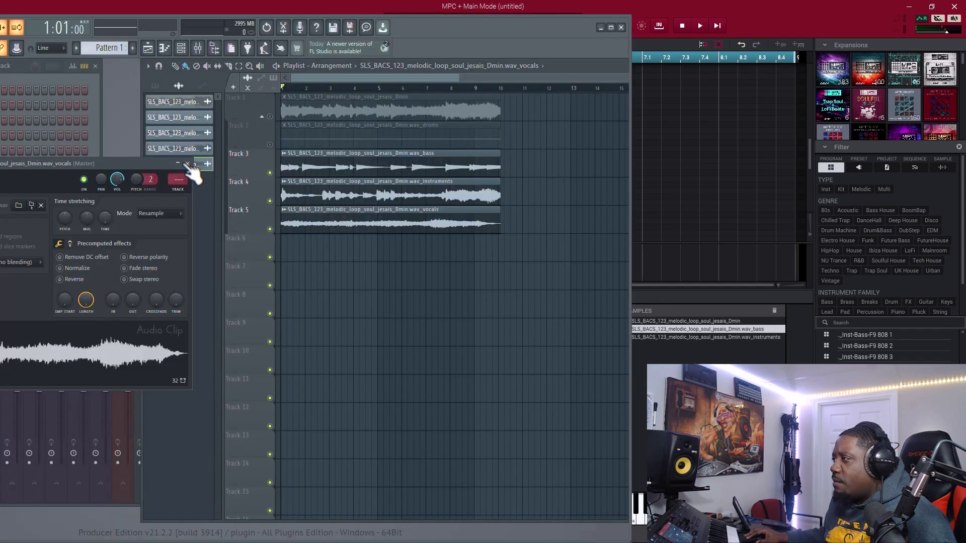
click(194, 167)
drag(196, 173, 635, 373)
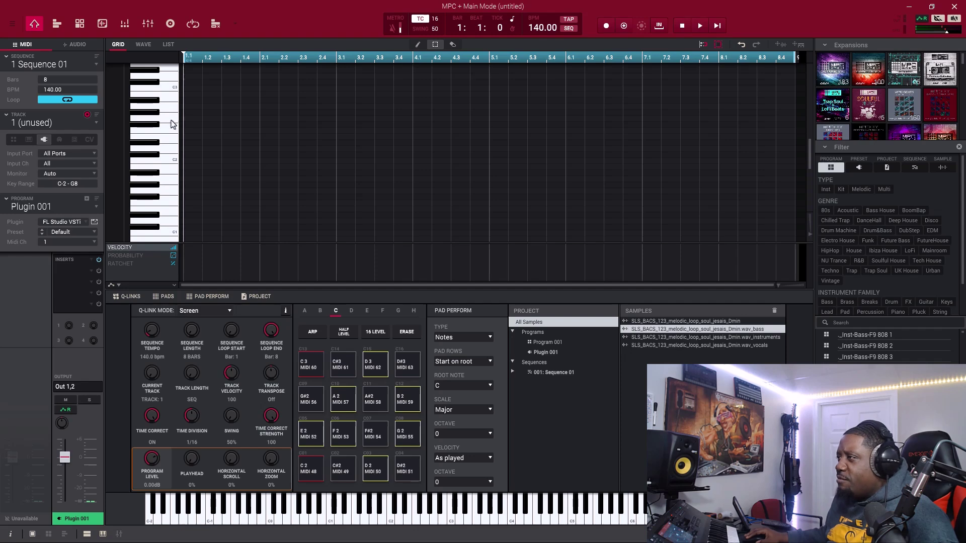
Step: Unload the FL Studio VSTi from Plugin 001 by setting its plugin to none, and change the track to a drum program
click(86, 222)
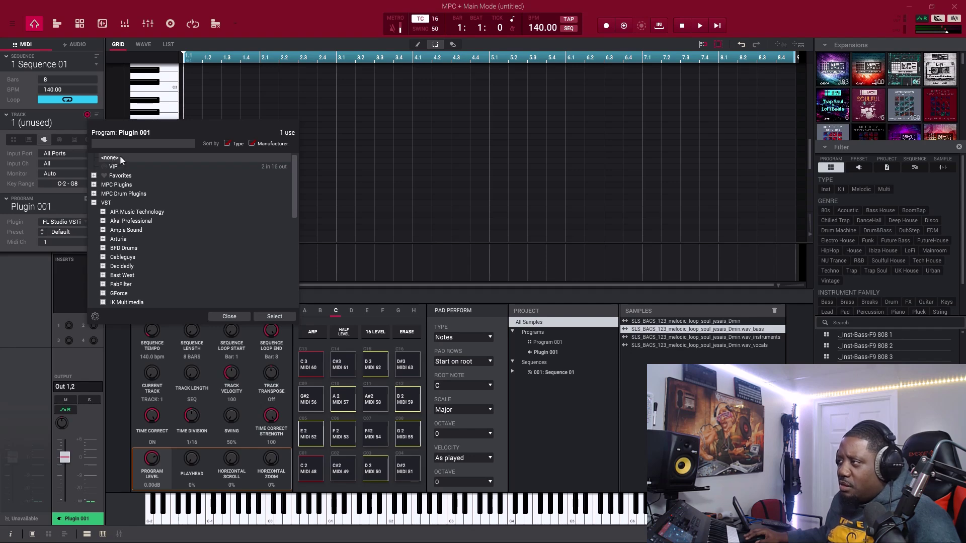
double_click(120, 156)
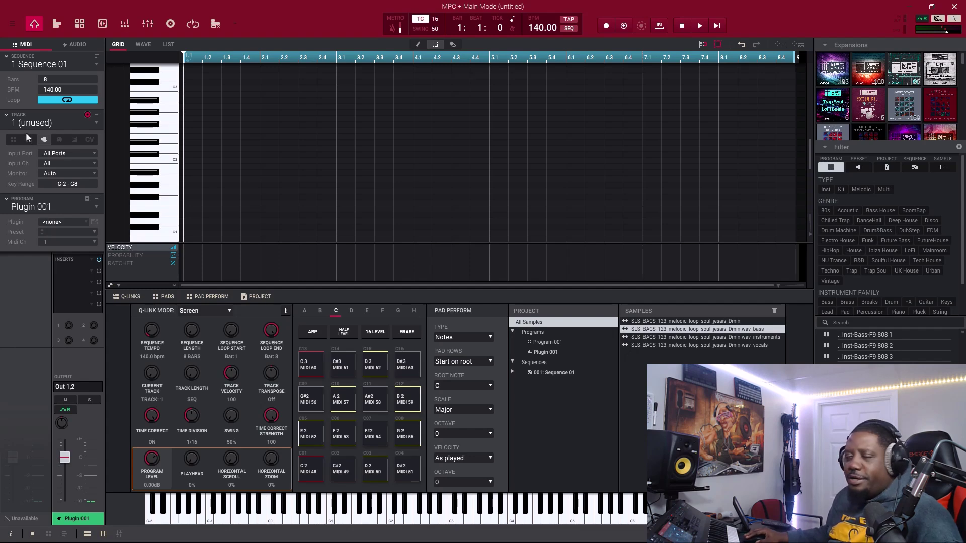
click(14, 140)
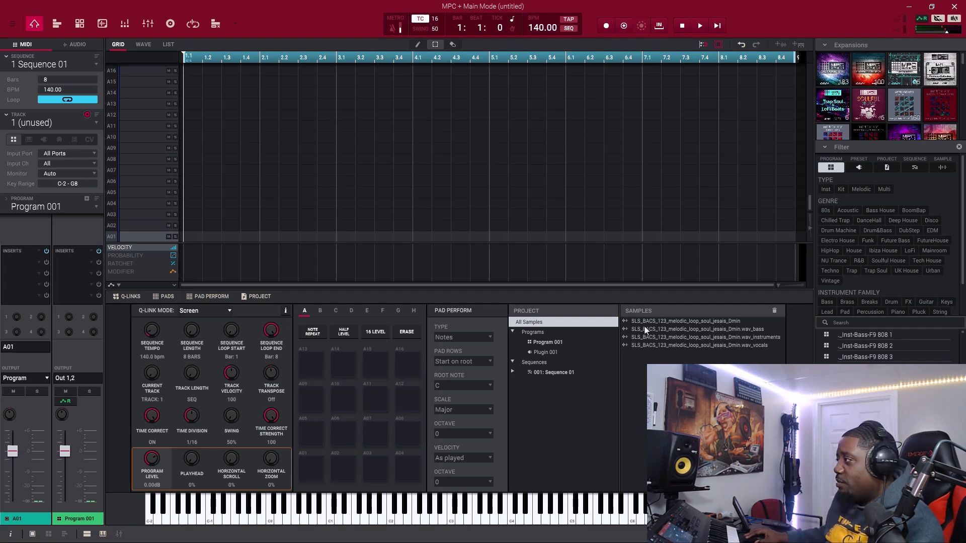
Step: Assign the bass, instruments and vocals stems from the project samples to pad A01 as three stacked layers
drag(646, 330, 315, 469)
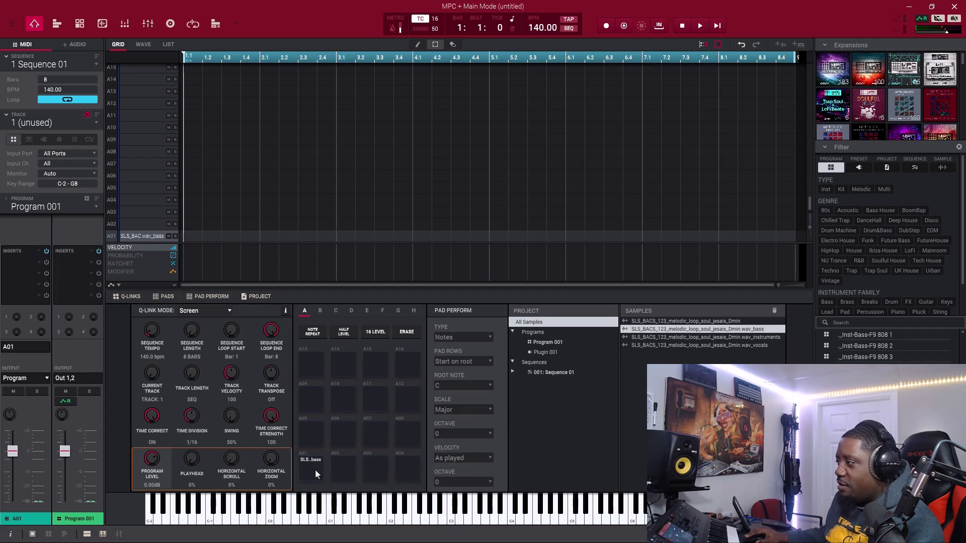
click(675, 339)
drag(616, 343, 318, 467)
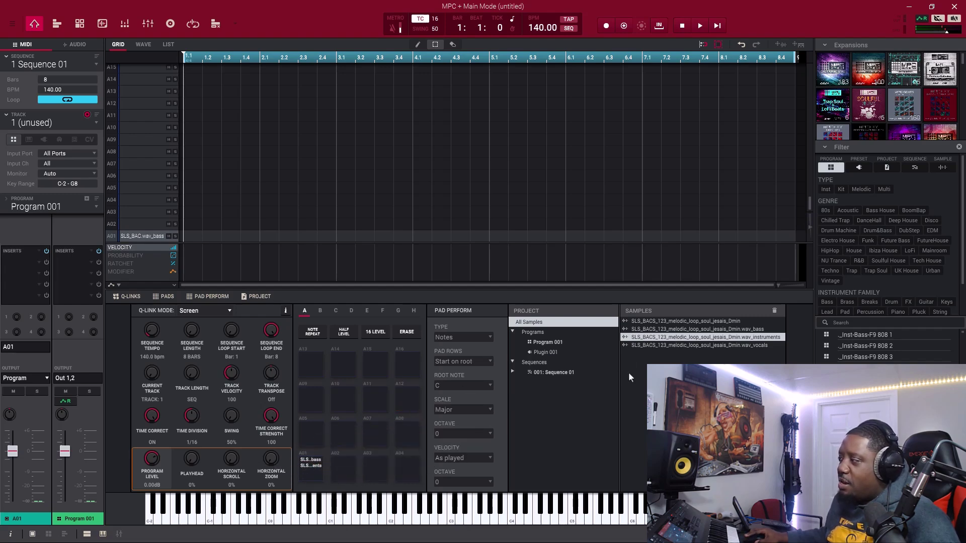
click(685, 345)
drag(686, 346, 311, 476)
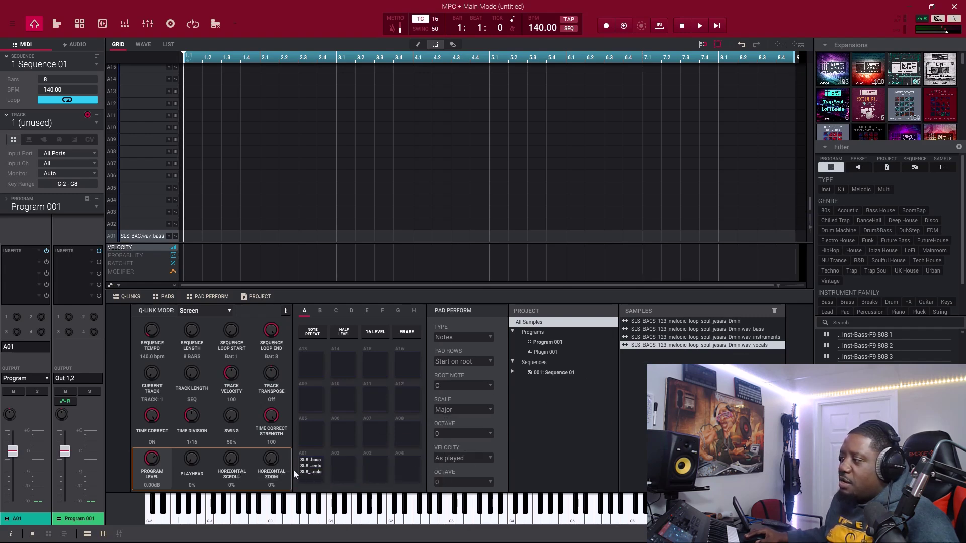
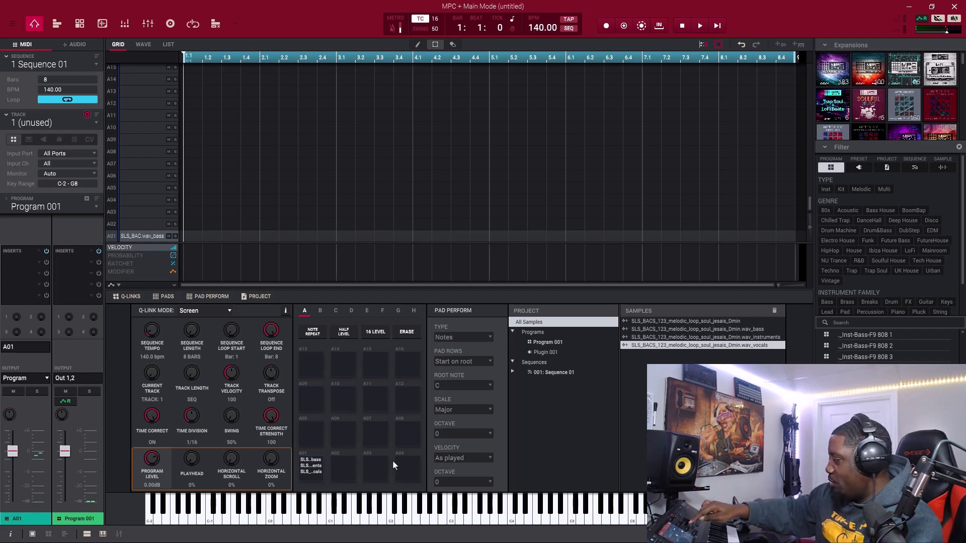
Step: Lower the Pitch Shifter effect's shift to -5.0 and bring it back up to -1.2
key(ctrl+e)
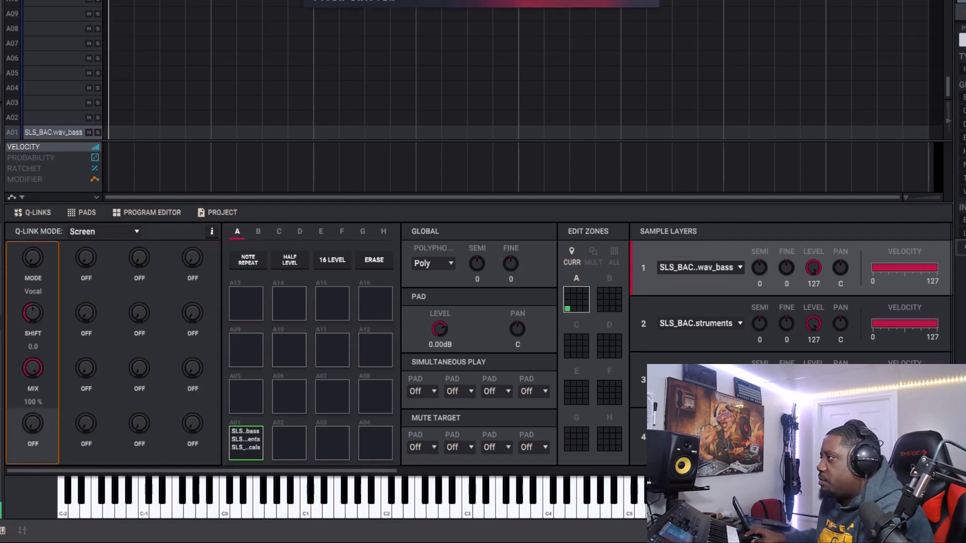
mouse_move(355, 92)
mouse_down()
mouse_move(355, 77)
mouse_move(354, 104)
mouse_up()
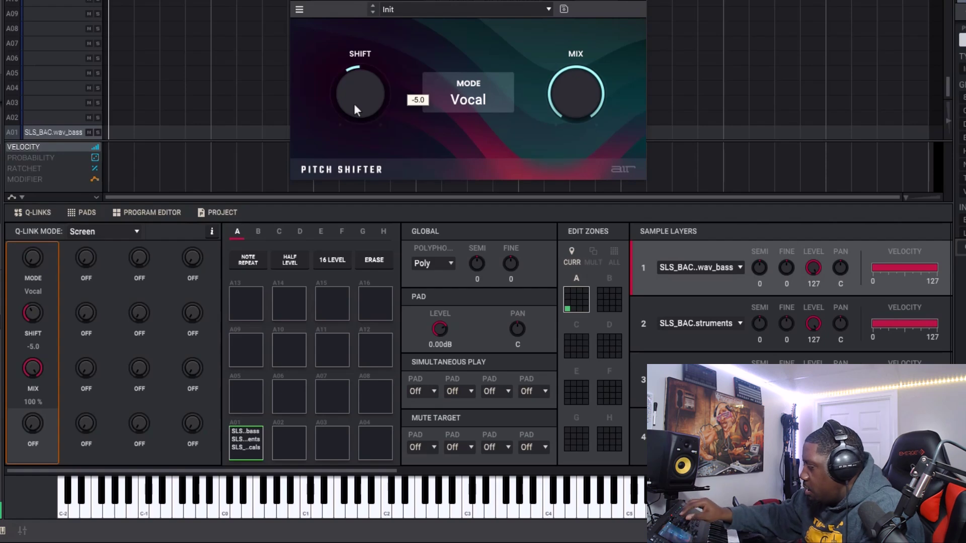
scroll(354, 103, down, 2)
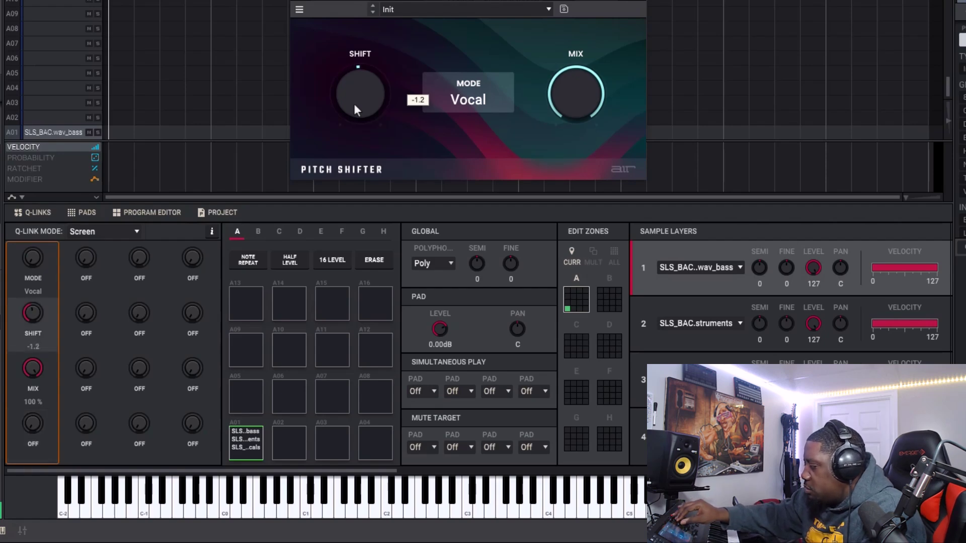